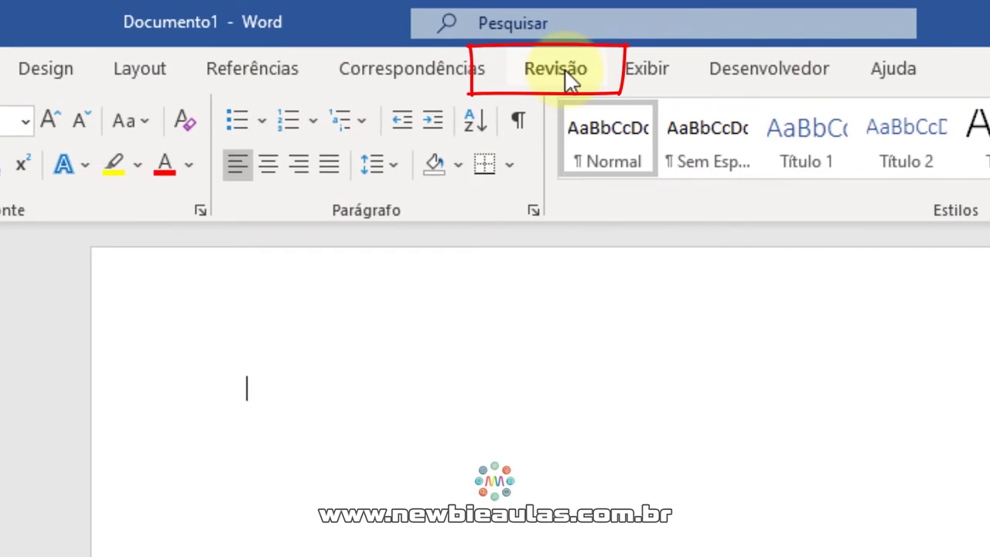
- Show the Comparar dropdown on the Revisão tab, offering compare and combine choices
left_click(557, 69)
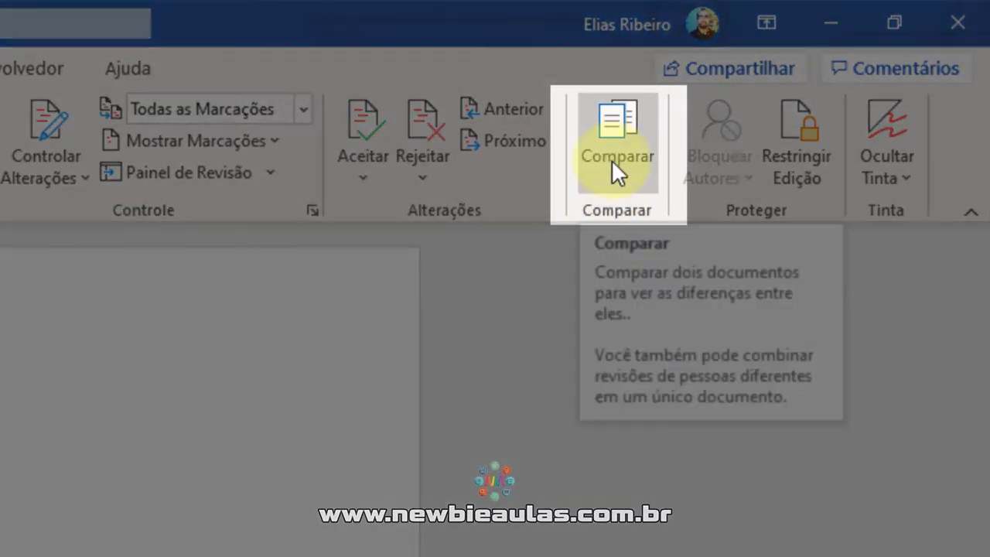
left_click(611, 160)
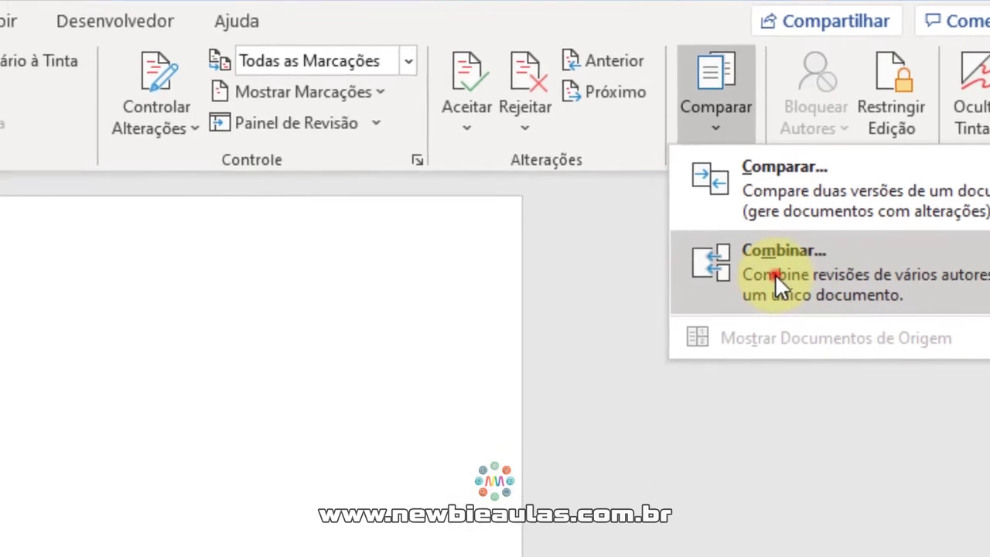
- Choose Combinar and pick TCC - Rascunho preliminar.docx from OneDrive's TCC folder as the original
left_click(677, 327)
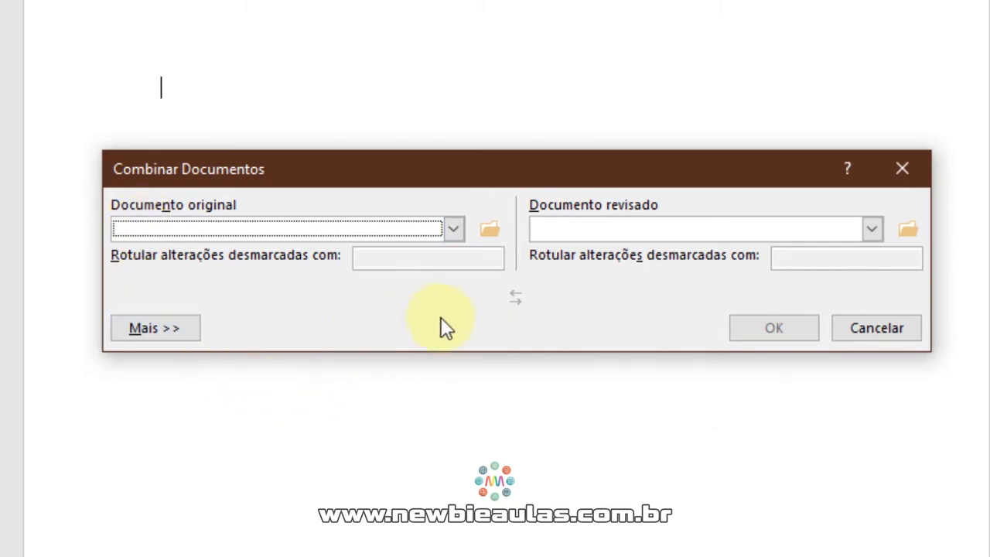
left_click(495, 230)
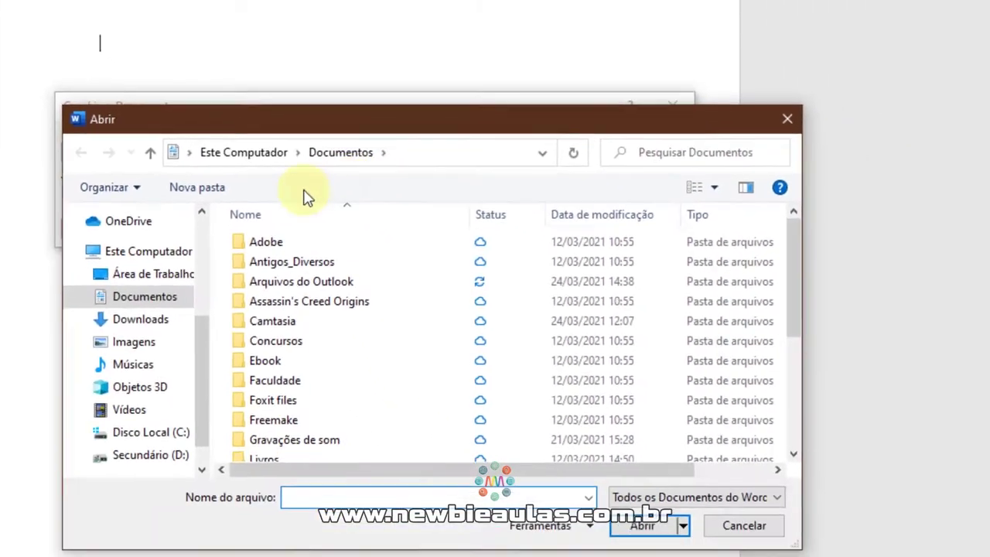
left_click_drag(204, 372, 152, 304)
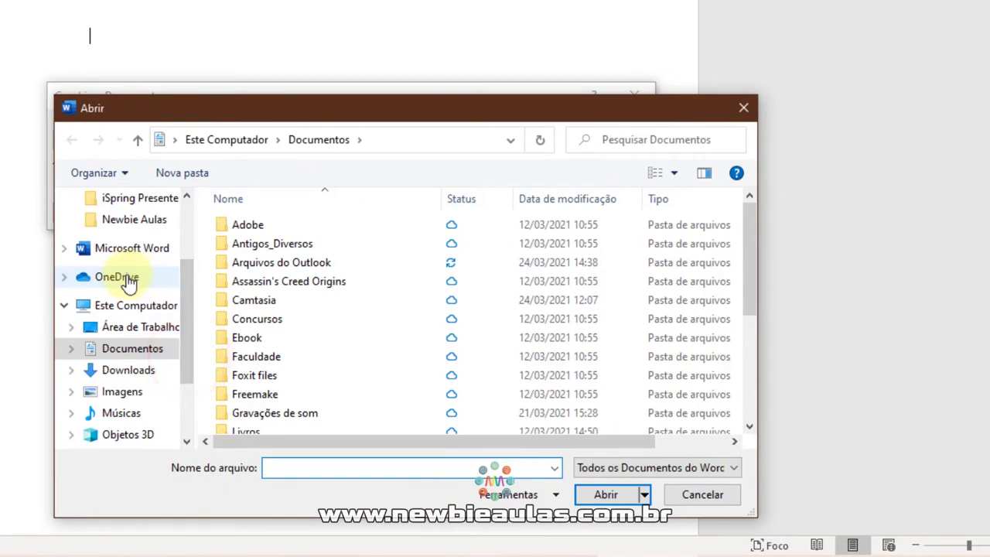
left_click(126, 281)
double_click(286, 301)
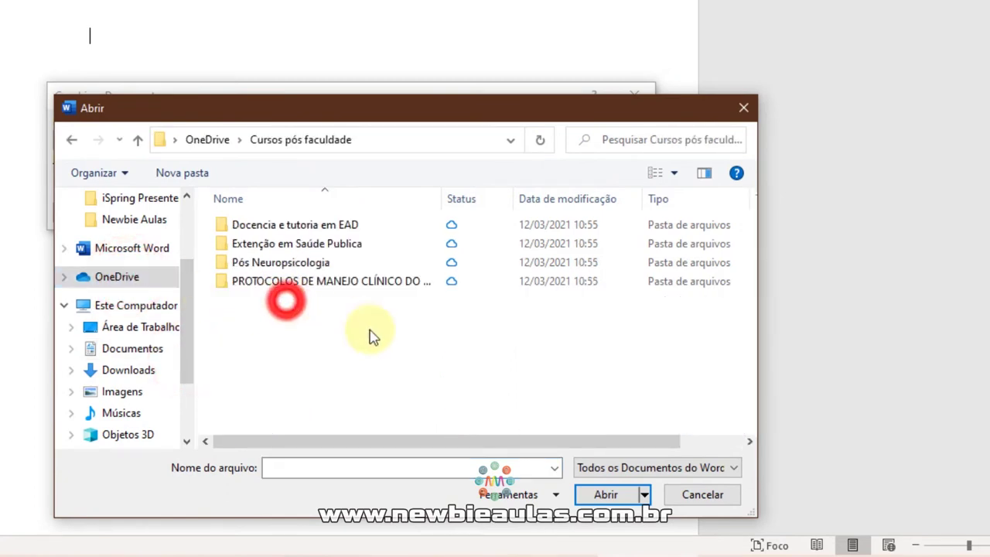
double_click(305, 262)
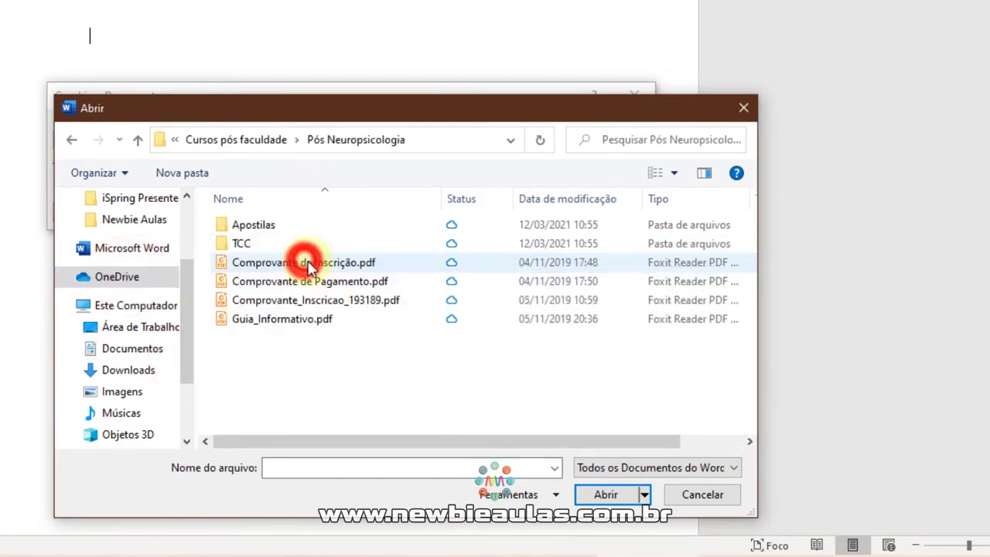
double_click(243, 243)
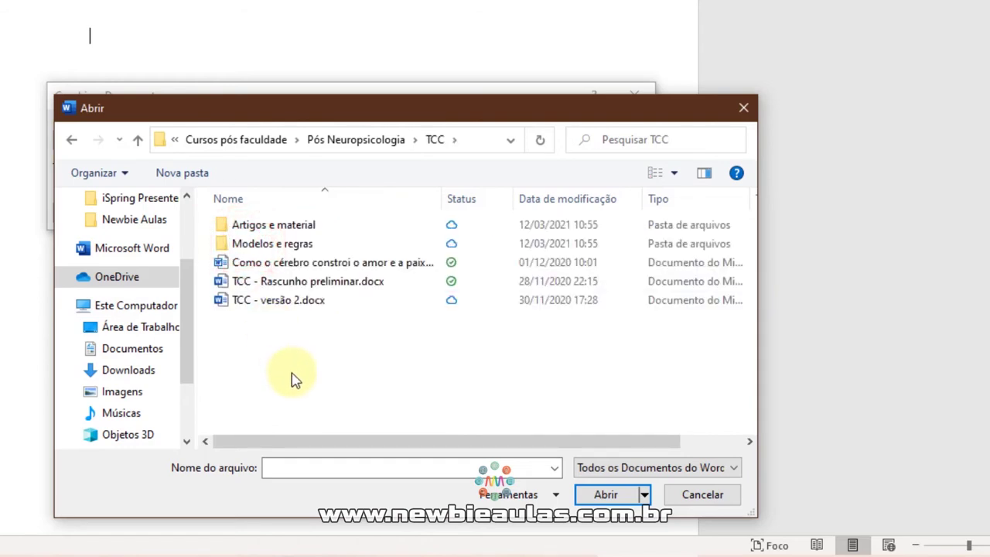
left_click(292, 288)
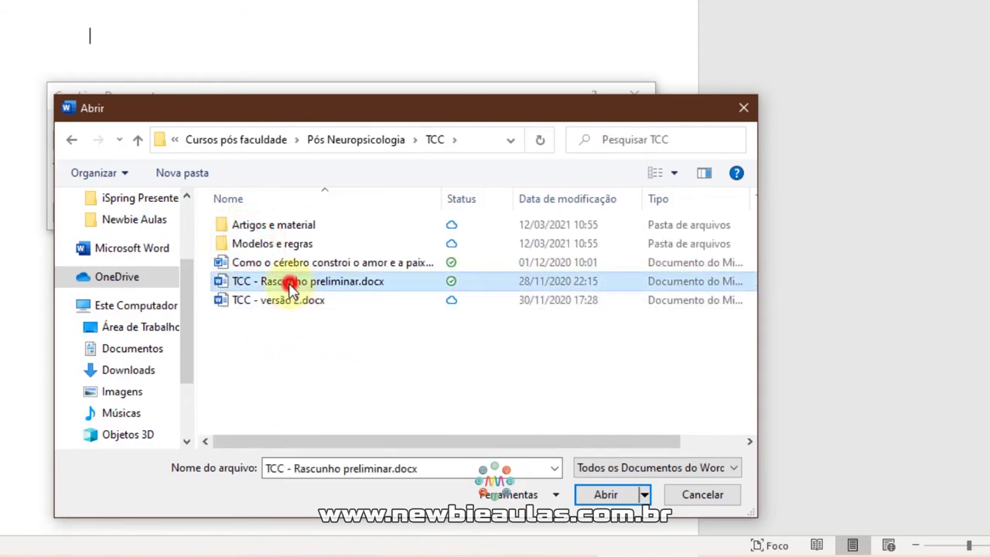
left_click(607, 496)
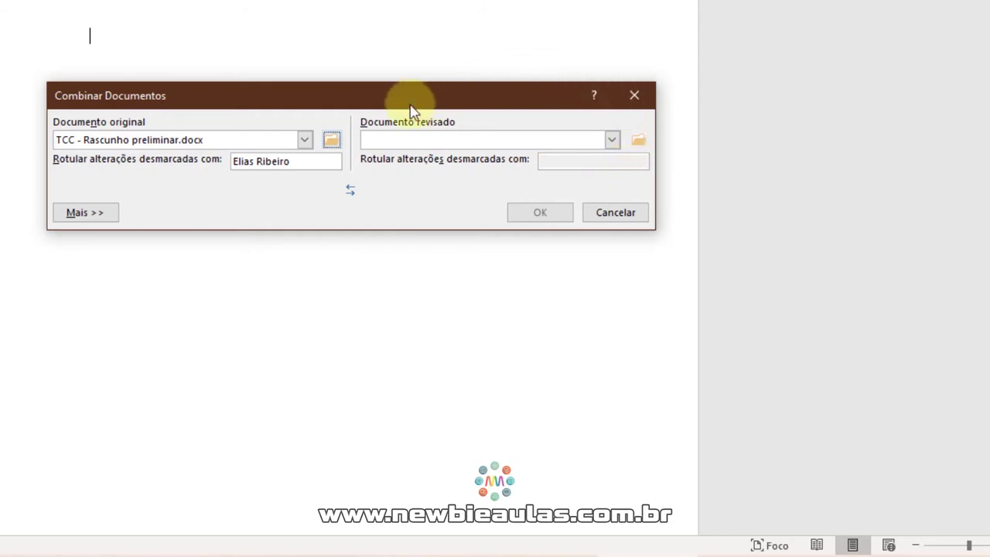
- Set Como o cérebro constroi o amor e a paixão.doc as the revised document
left_click(372, 140)
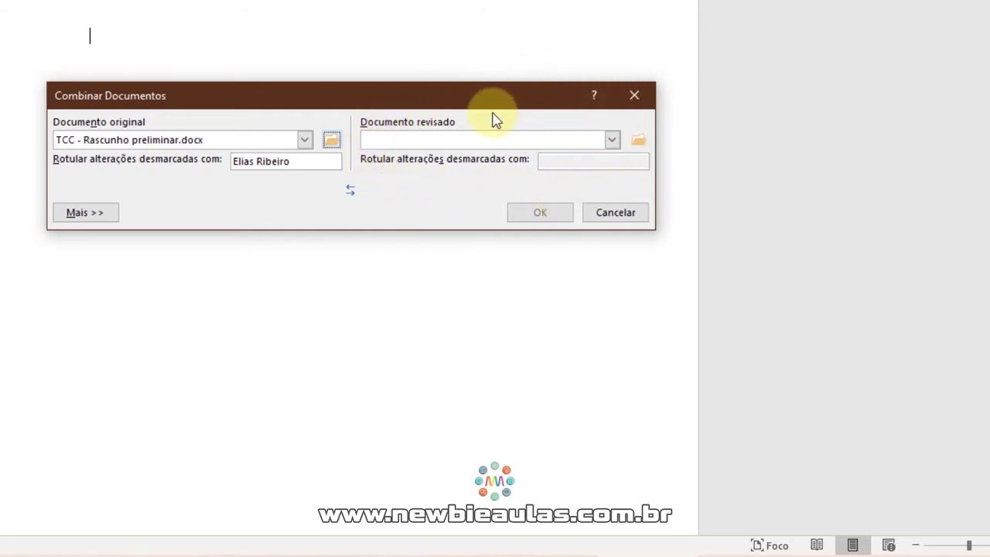
left_click(639, 140)
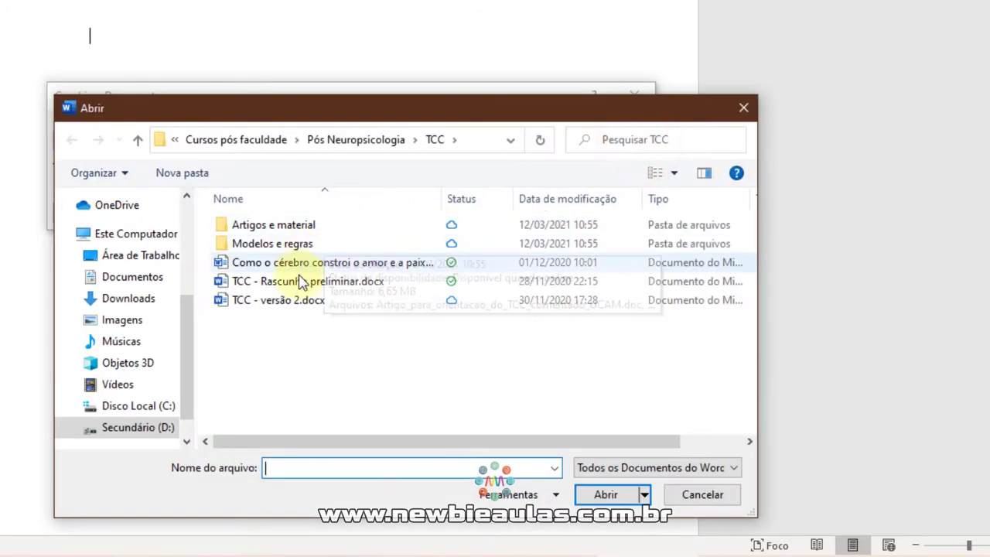
left_click(287, 262)
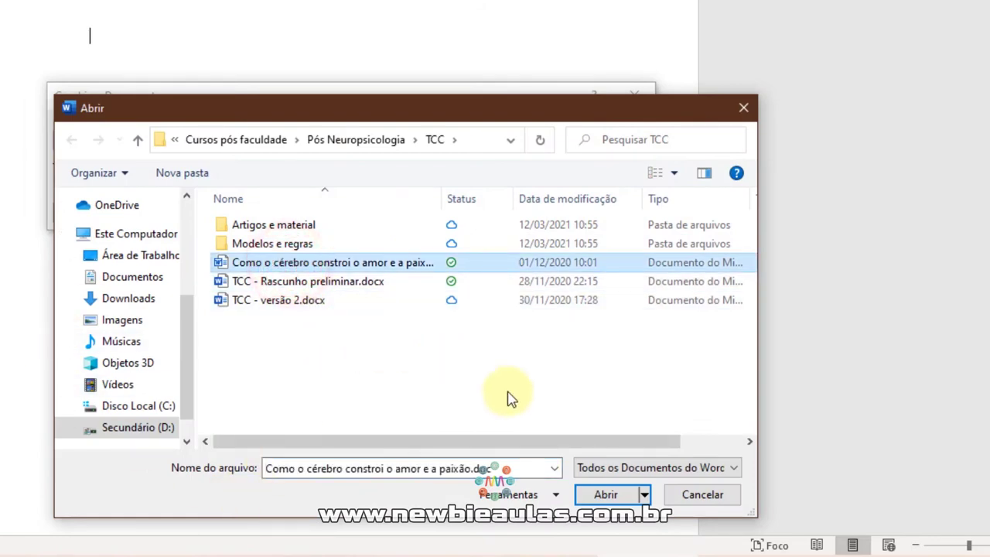
left_click(608, 495)
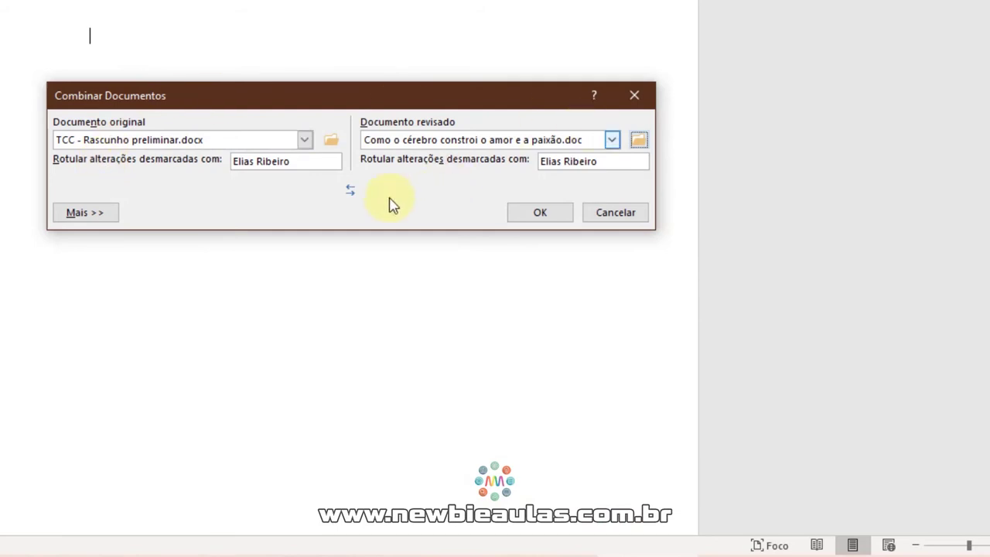
- Merge using 'O outro documento' formatting, producing Combinar Resultado 2 with 55 revisions
left_click(540, 215)
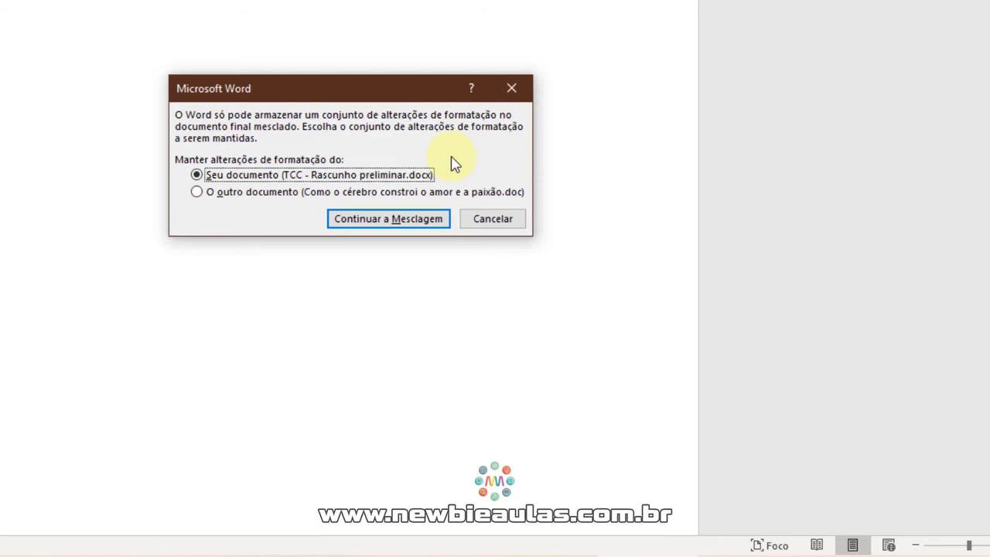
left_click(206, 195)
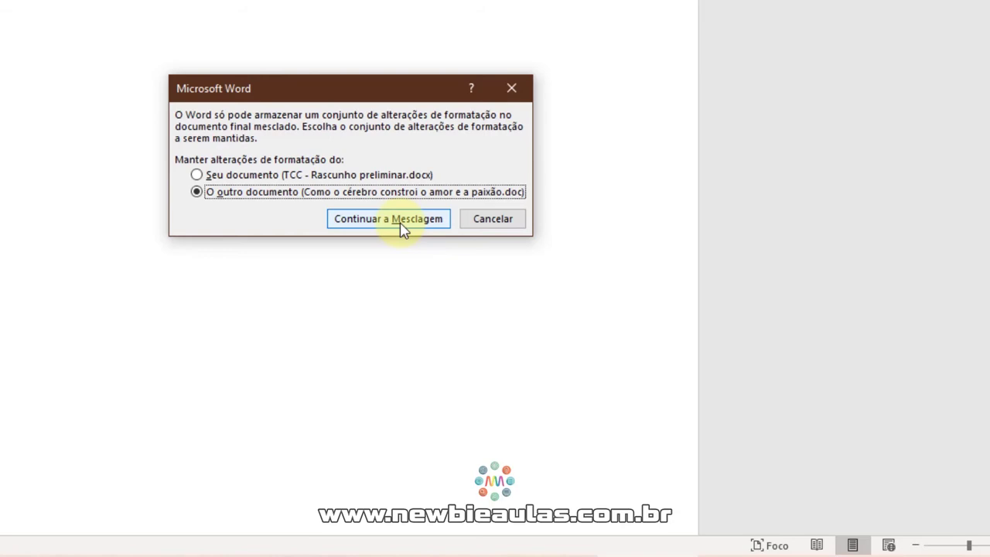
left_click(405, 223)
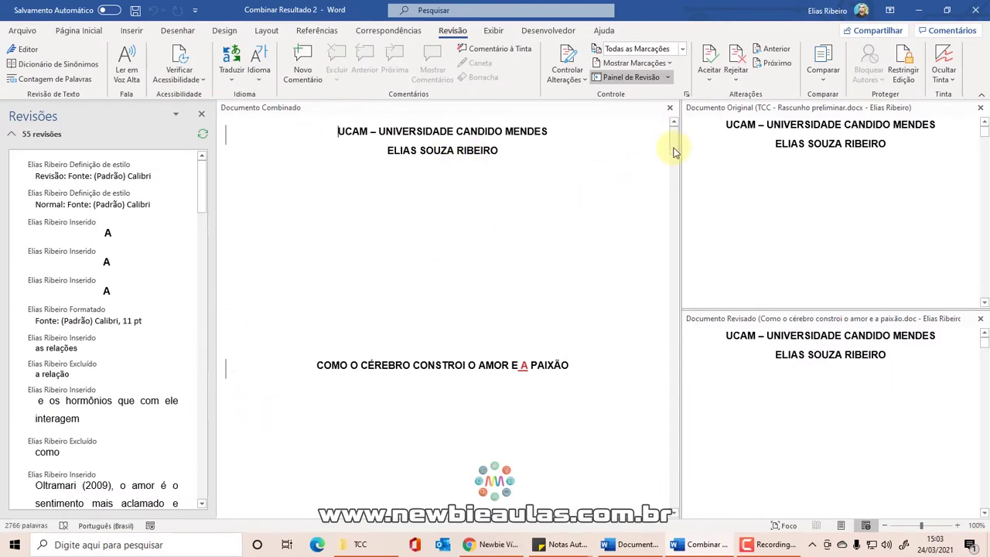
left_click_drag(674, 149, 675, 134)
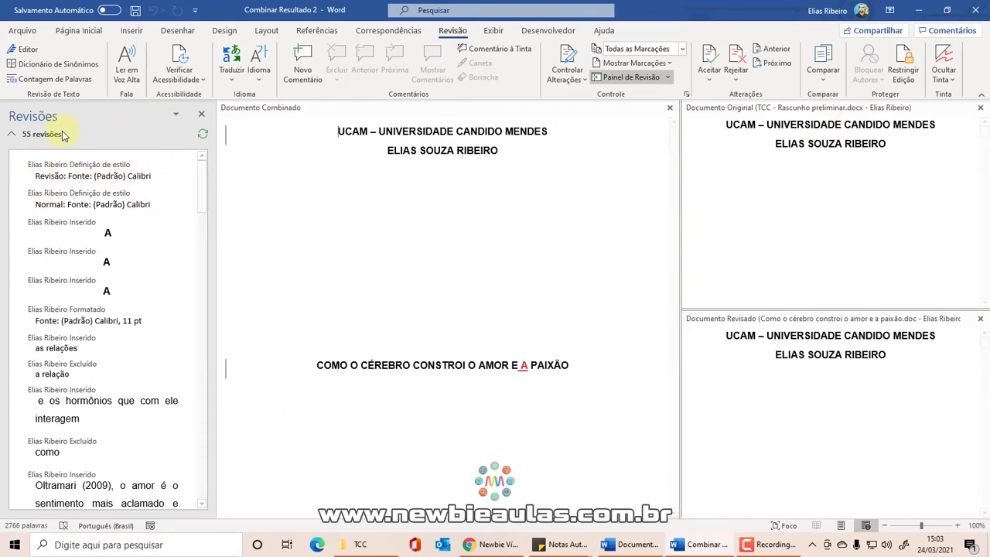
mouse_move(203, 180)
left_mouse_down()
mouse_move(194, 459)
mouse_move(207, 130)
left_mouse_up()
left_click(78, 177)
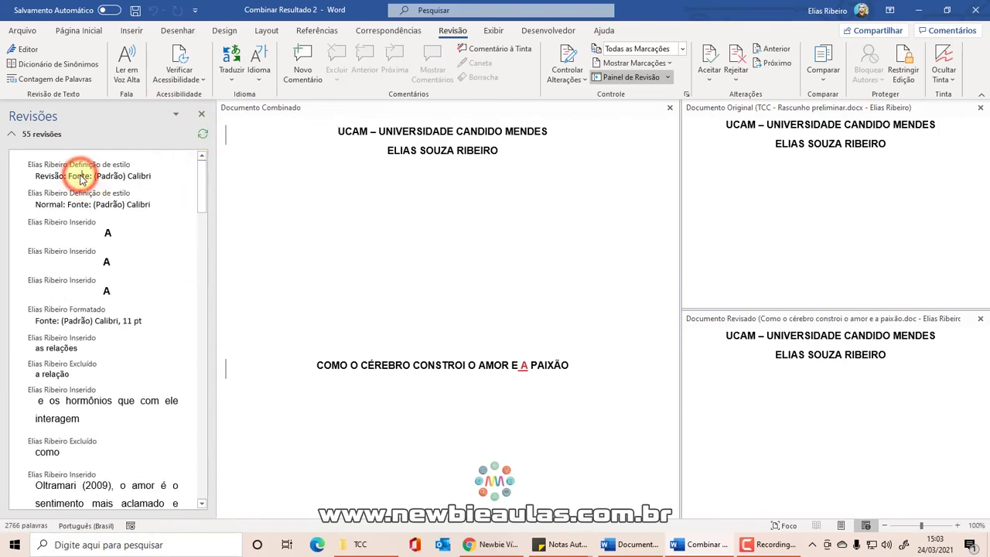
left_click(136, 204)
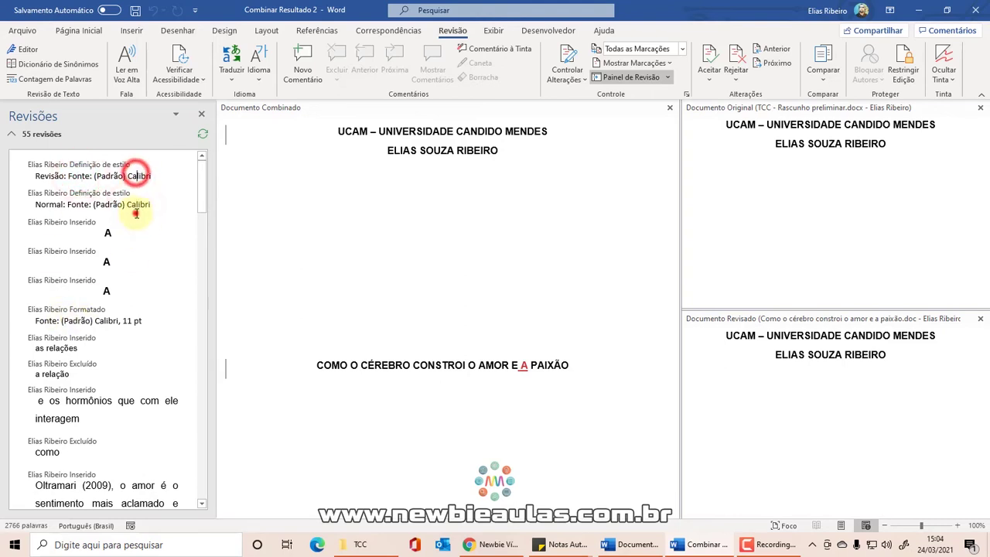
left_click(125, 204)
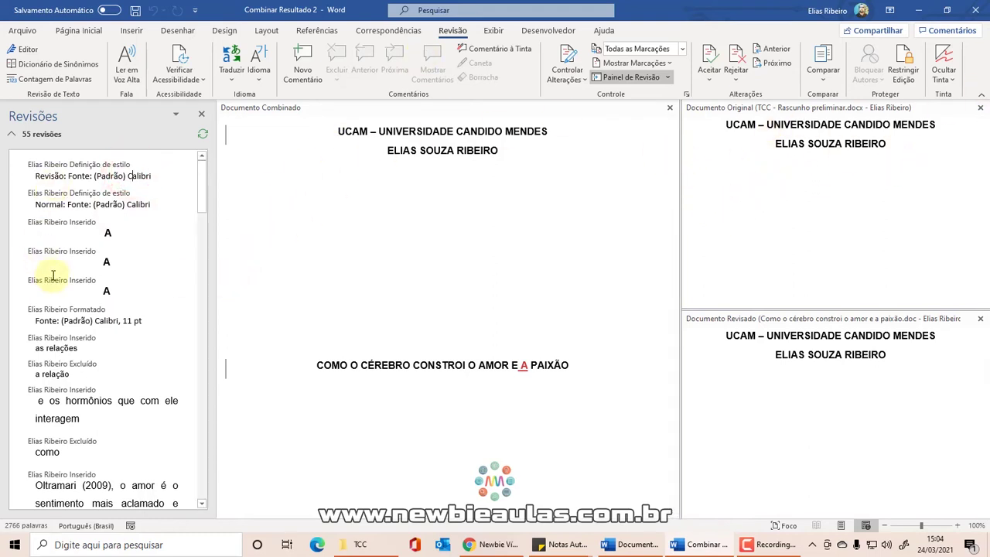
left_click(114, 278)
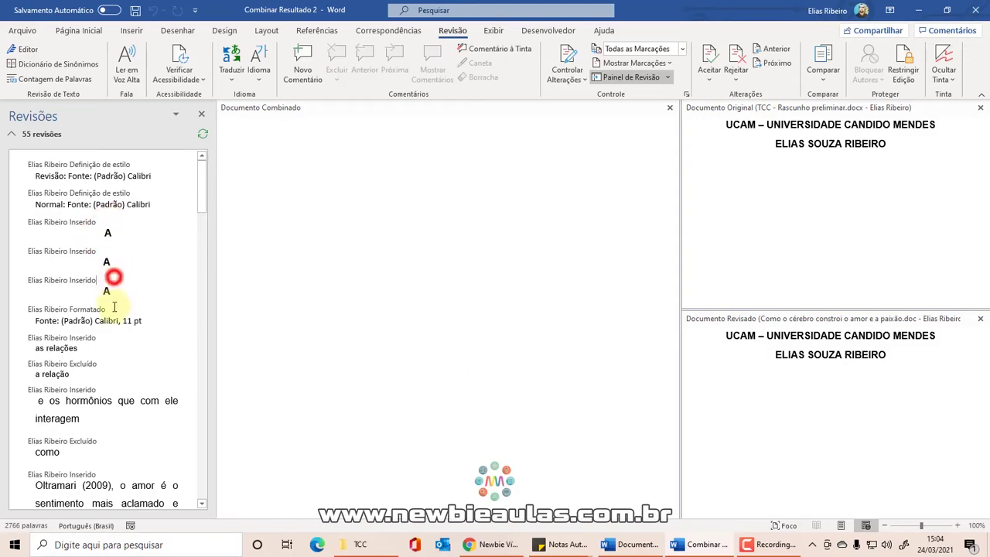
left_click(78, 418)
left_click(91, 485)
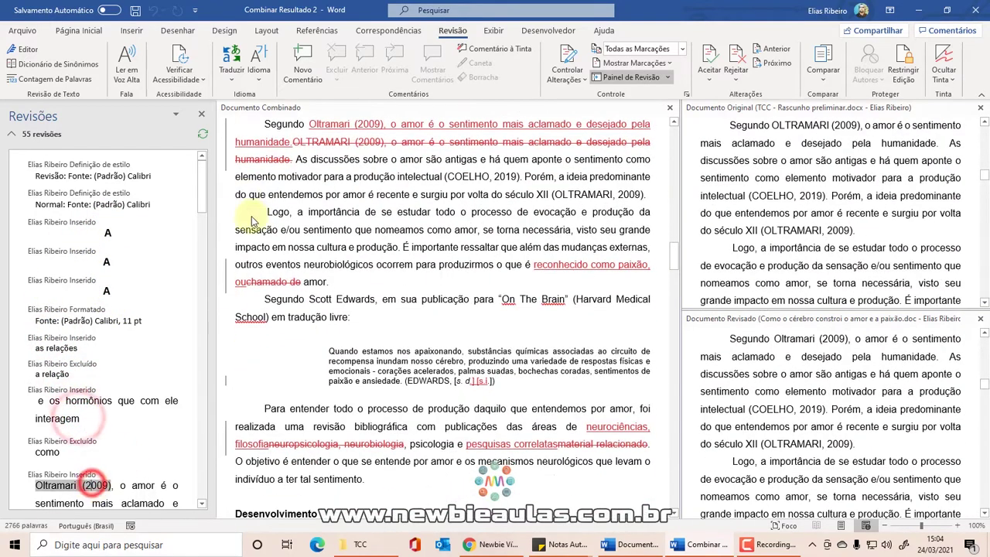
left_click(84, 177)
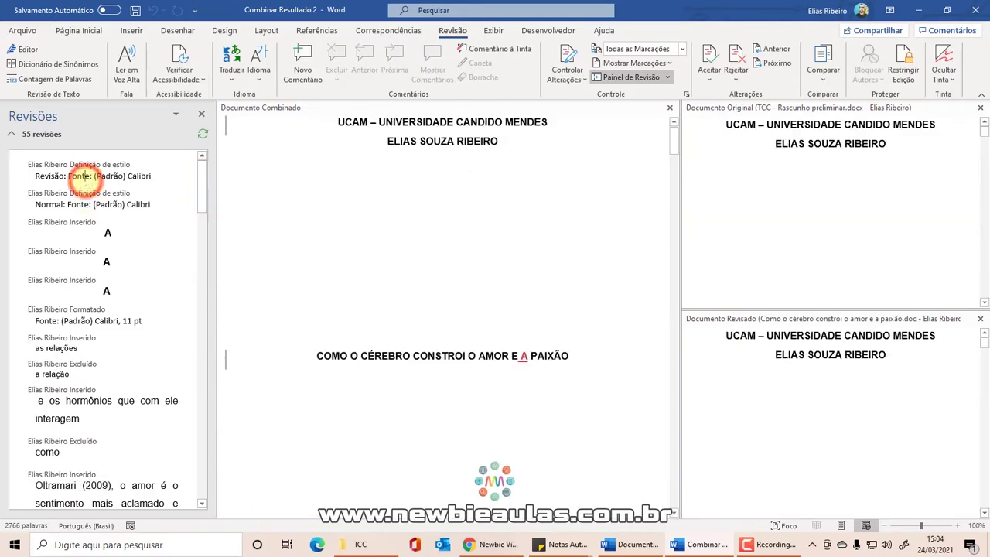
mouse_move(675, 145)
left_mouse_down()
mouse_move(680, 236)
mouse_move(679, 227)
left_mouse_up()
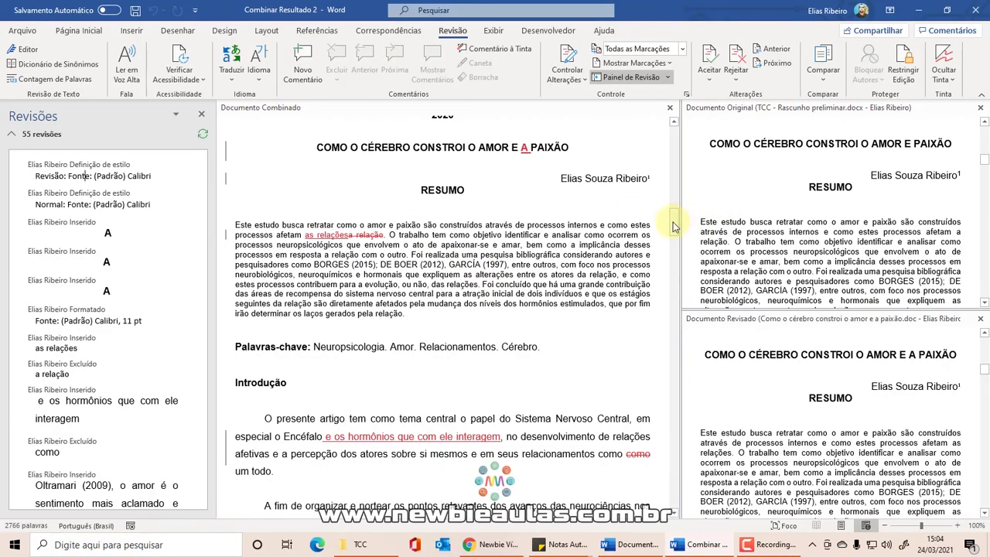
mouse_move(674, 224)
left_mouse_down()
mouse_move(695, 292)
mouse_move(696, 341)
mouse_move(680, 352)
left_mouse_up()
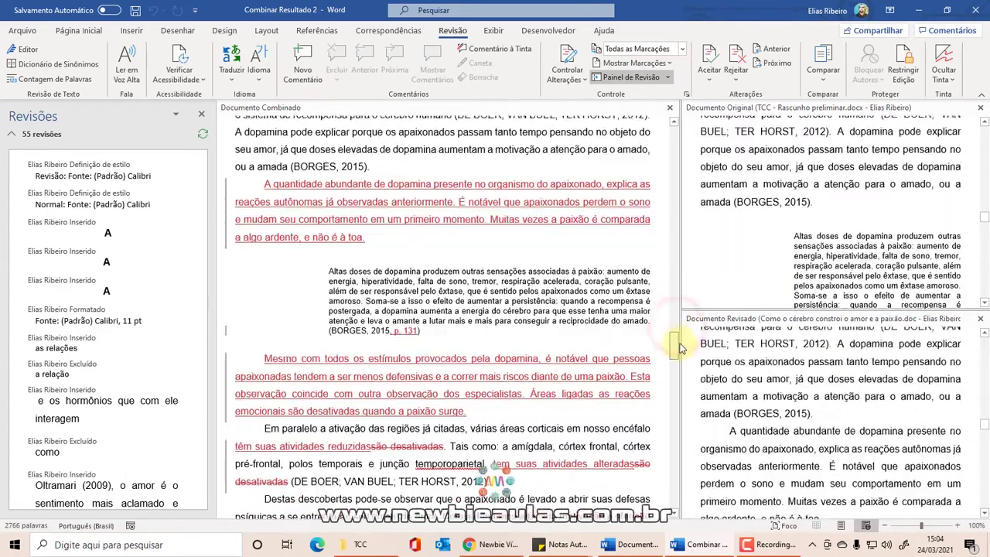
scroll(681, 352, "down", 3)
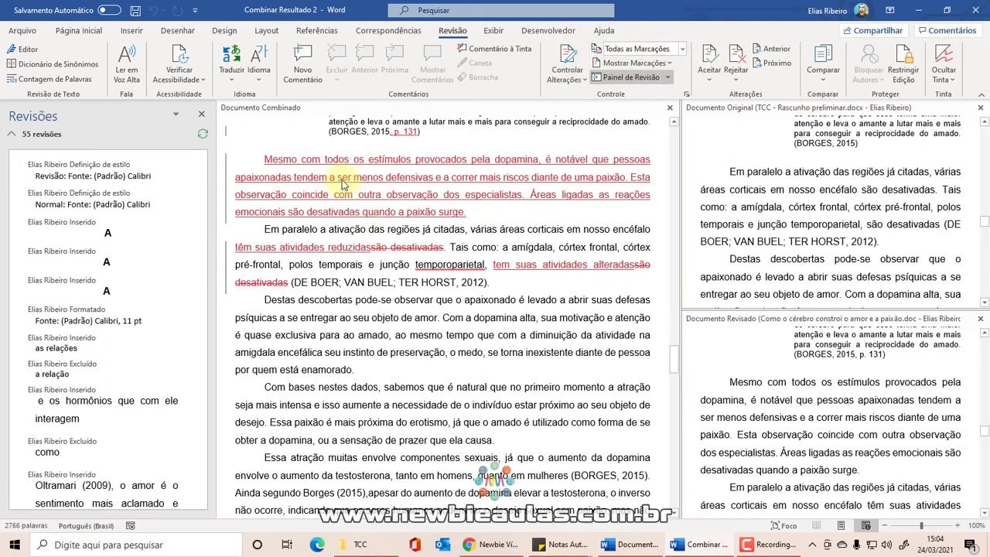
left_click(684, 49)
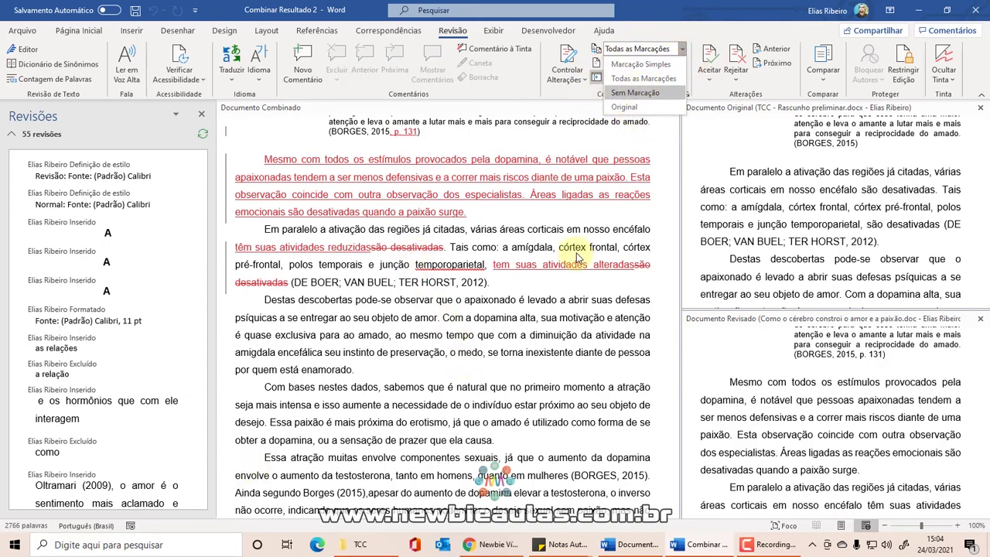
left_click(489, 361)
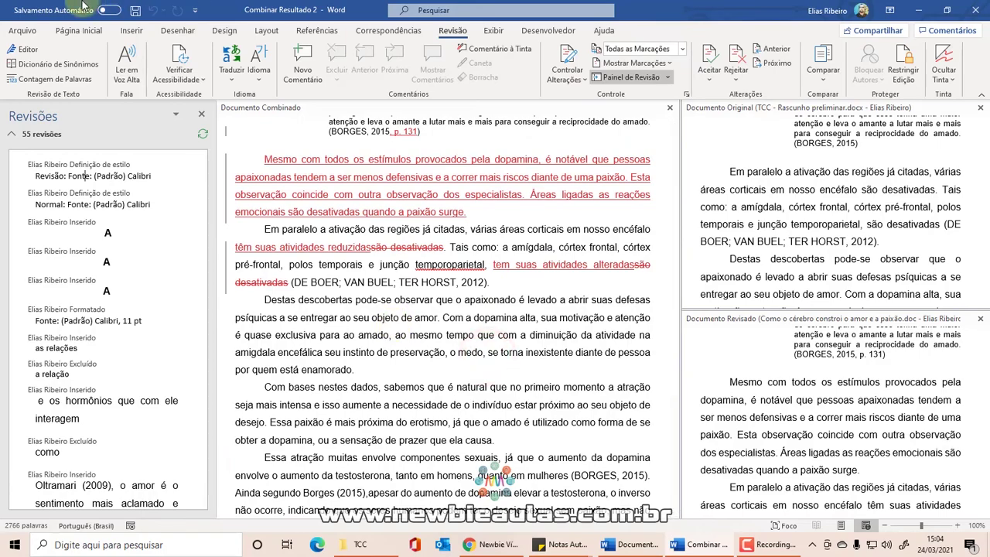
left_click_drag(672, 363, 570, 309)
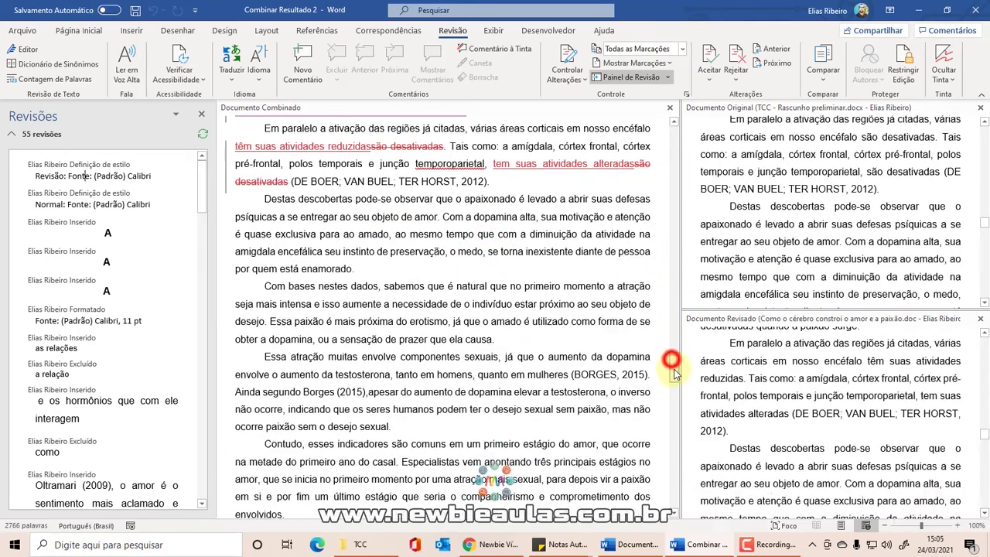
left_click(422, 306)
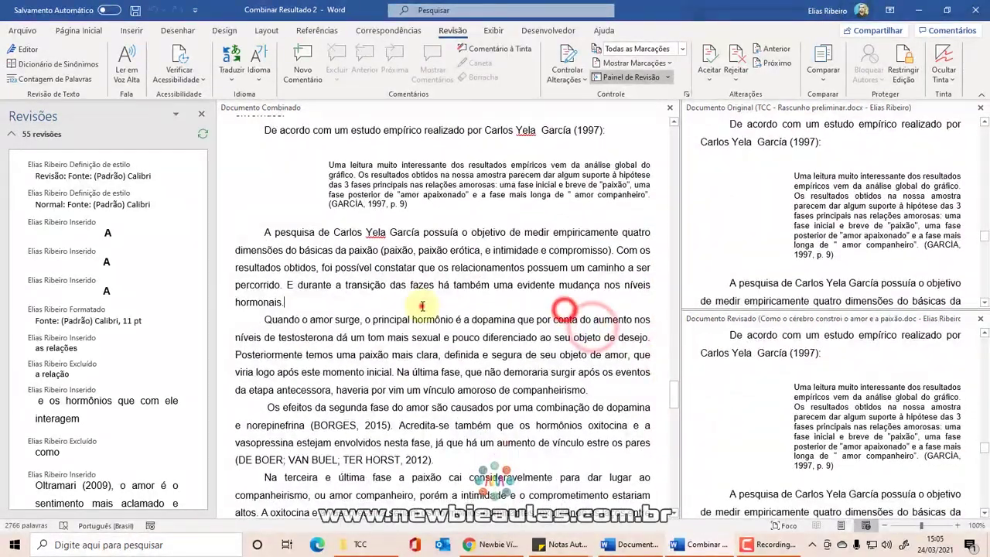
left_click(347, 211)
mouse_move(671, 400)
left_mouse_down()
mouse_move(680, 364)
mouse_move(684, 520)
mouse_move(688, 149)
left_mouse_up()
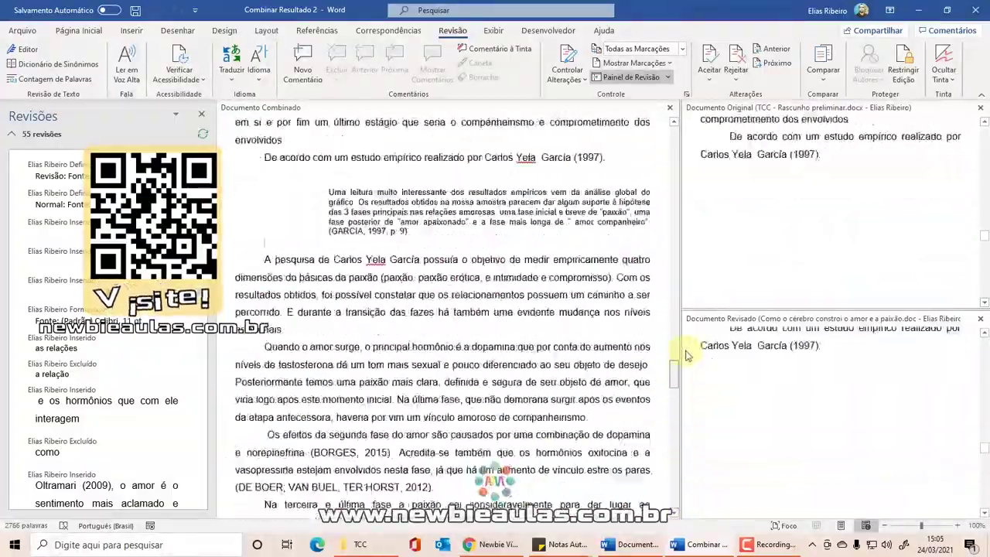
- Reopen the Comparar dropdown on the Revisão tab over the combined result
left_click(820, 75)
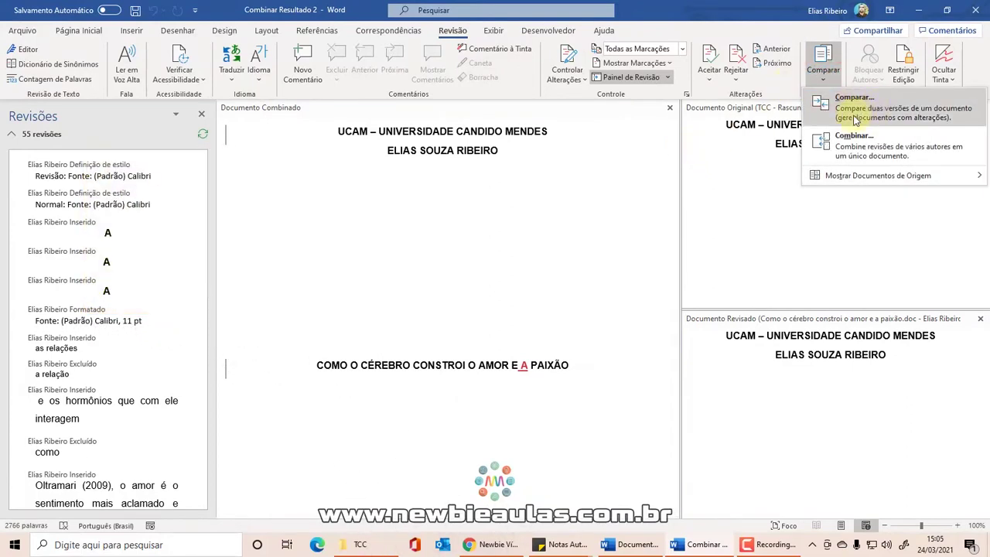